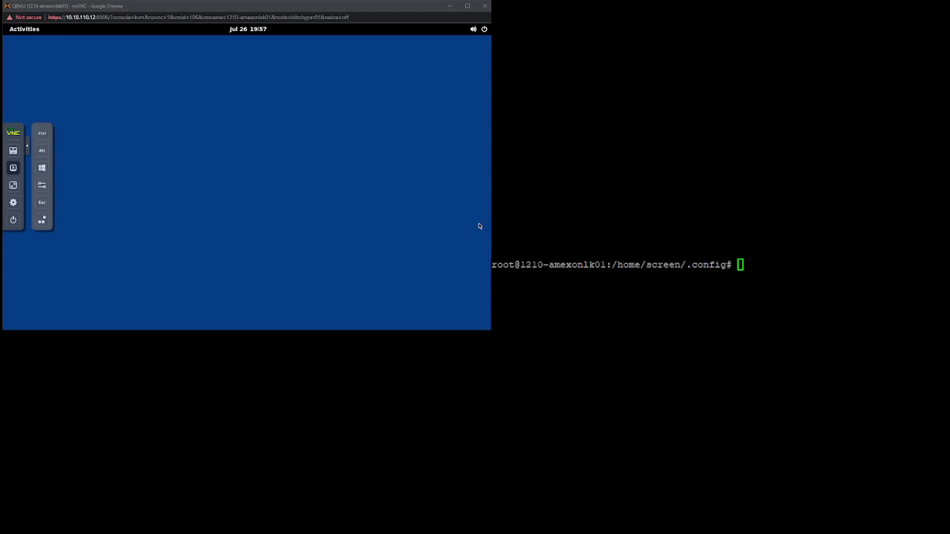
- Install mpv with 'apt-get install mpv -y', leaving services unrestarted at the prompt
{"action": "left_click", "coordinate": [651, 395]}
{"action": "key", "text": "Return"}
{"action": "key", "text": "Return"}
{"action": "key", "text": "Return"}
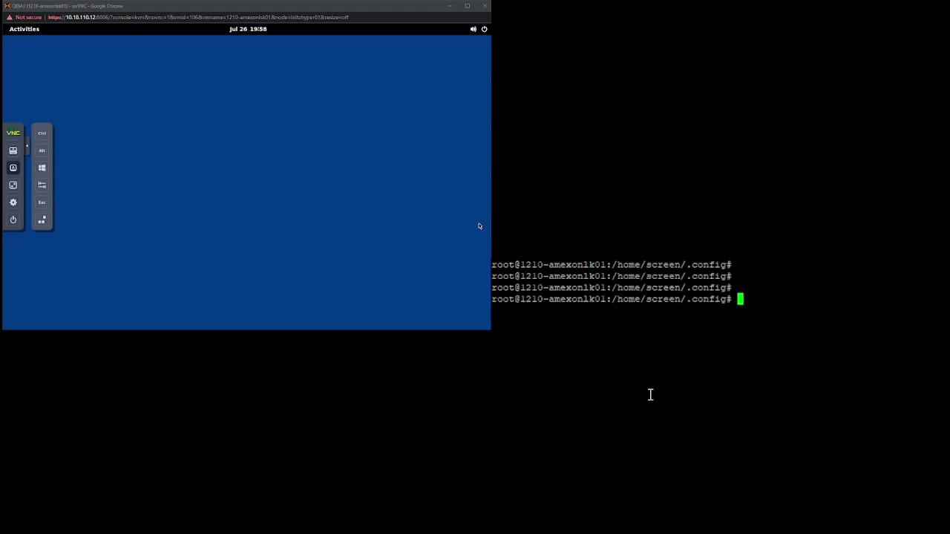
{"action": "type", "text": "apt-get install mpv -y"}
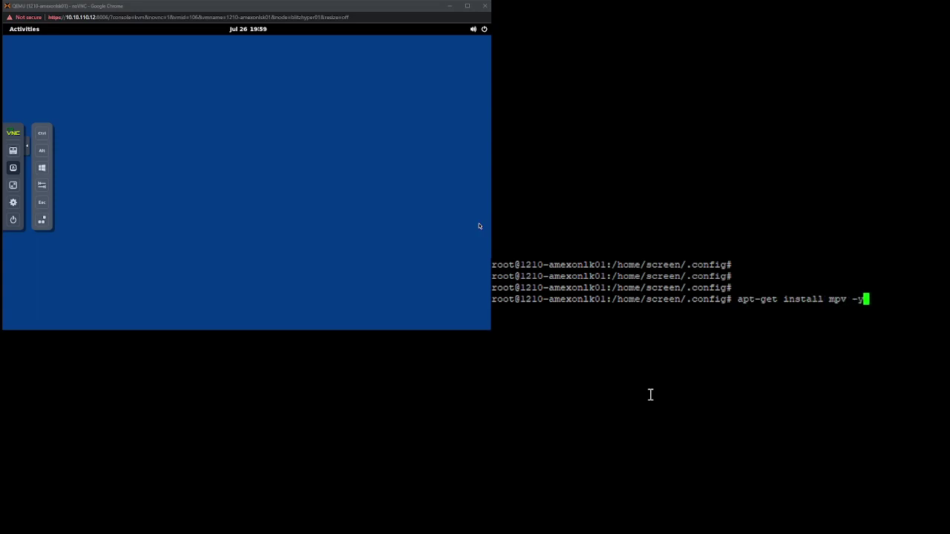
{"action": "key", "text": "Return"}
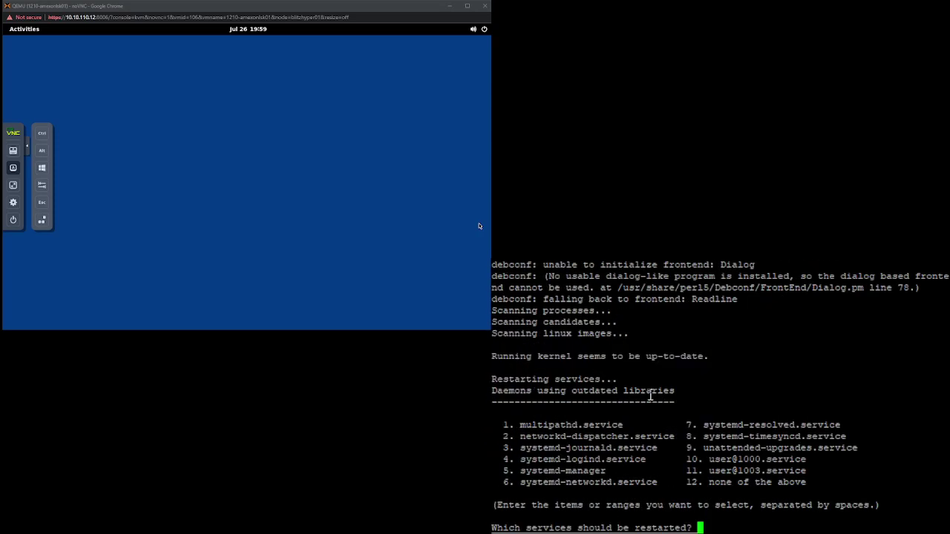
{"action": "key", "text": "Return"}
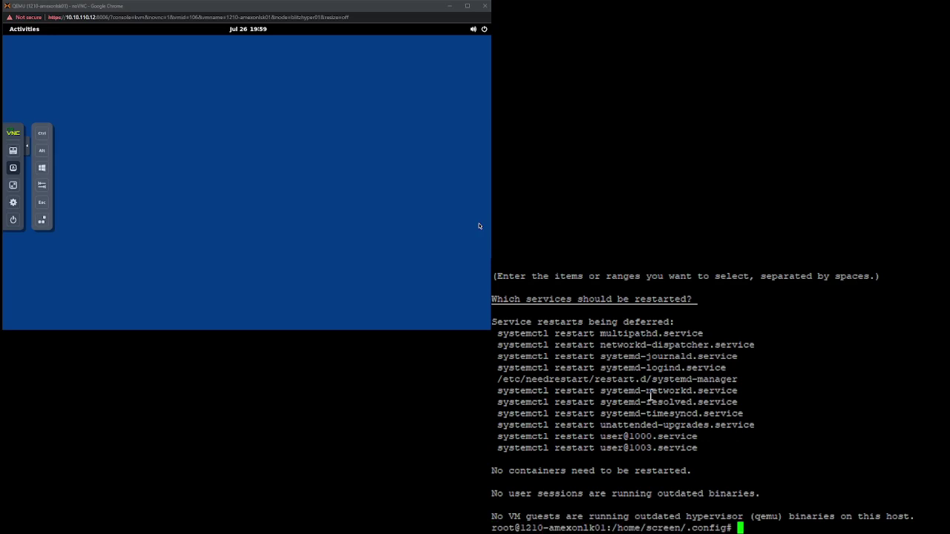
- Run mpv to print its version and usage options
{"action": "type", "text": "mpv"}
{"action": "key", "text": "Return"}
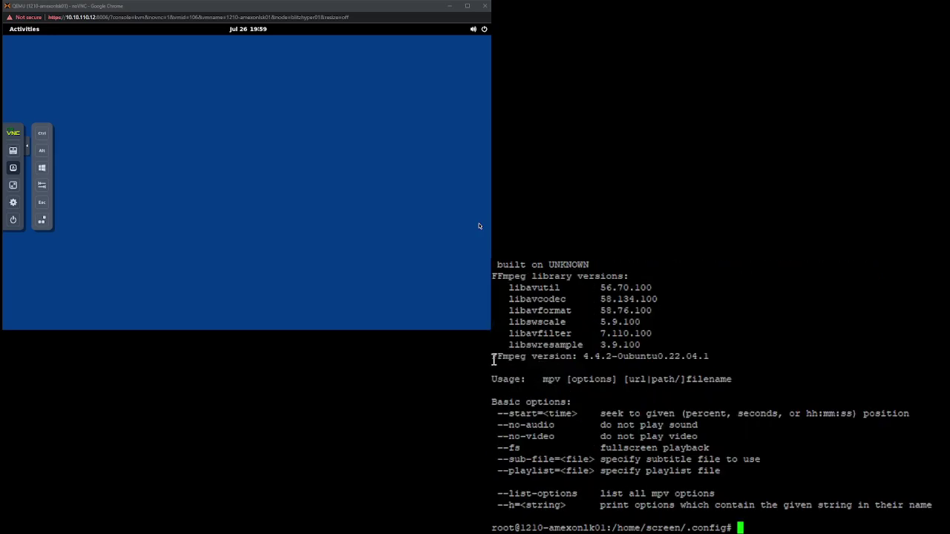
{"action": "left_click_drag", "start_coordinate": [494, 379], "coordinate": [765, 524]}
{"action": "left_click", "coordinate": [698, 430]}
- Launch Startup Applications and edit the Start MPV entry
{"action": "left_click", "coordinate": [371, 152]}
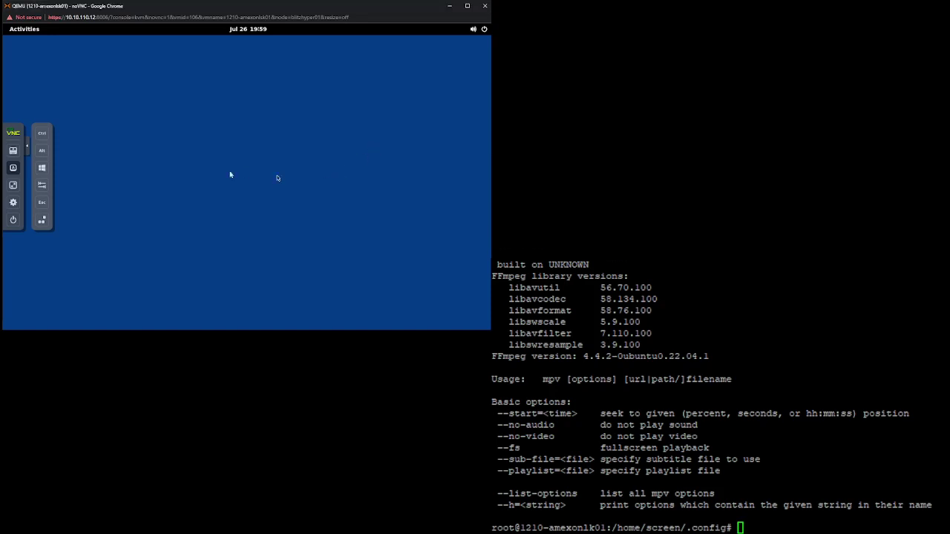
{"action": "left_click", "coordinate": [43, 169]}
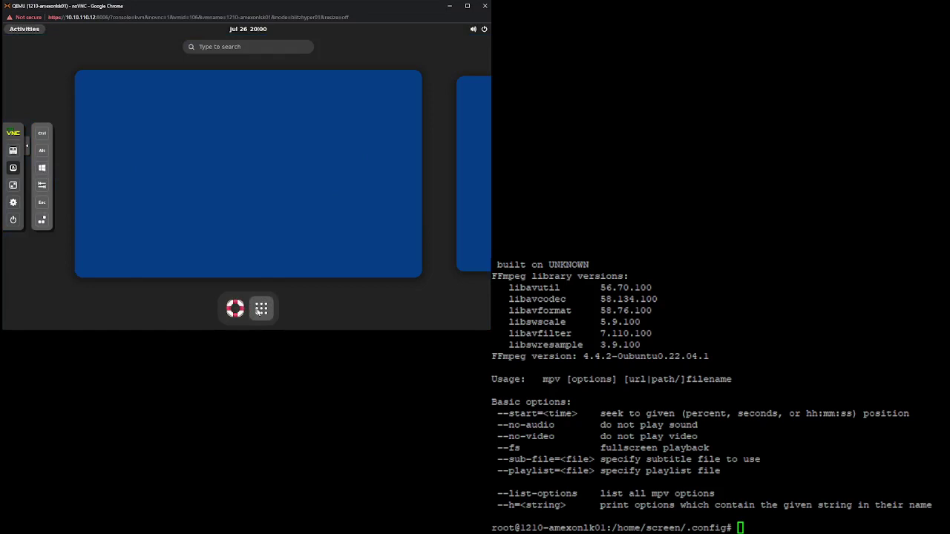
{"action": "left_click", "coordinate": [260, 309]}
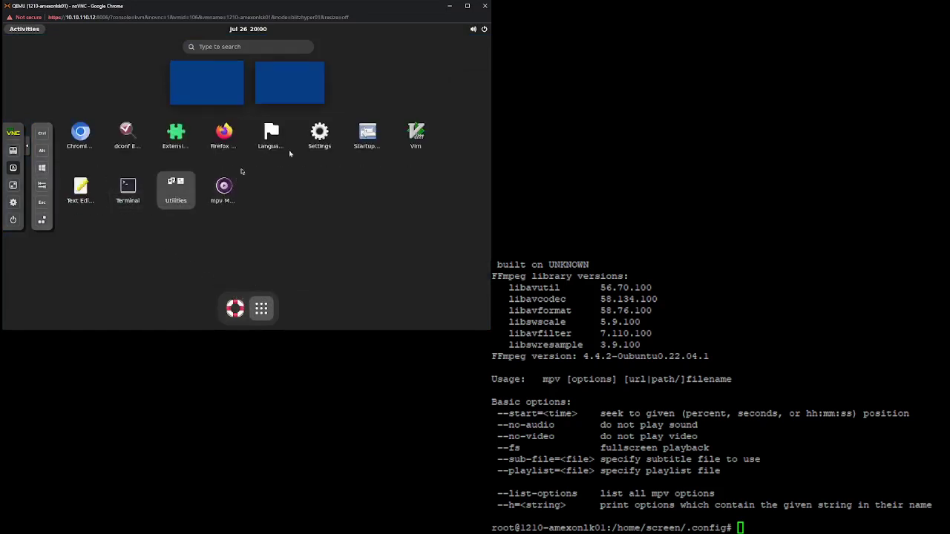
{"action": "left_click", "coordinate": [367, 135]}
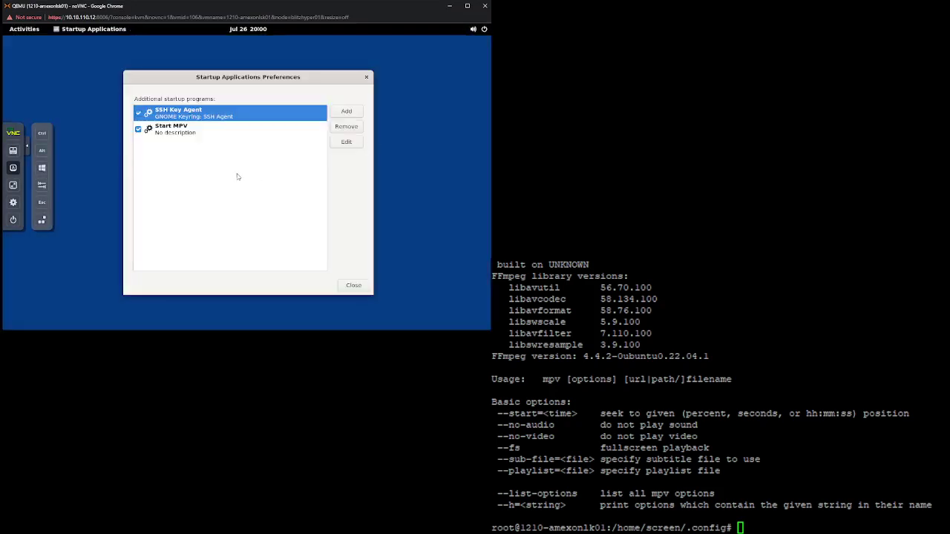
{"action": "left_click", "coordinate": [167, 134]}
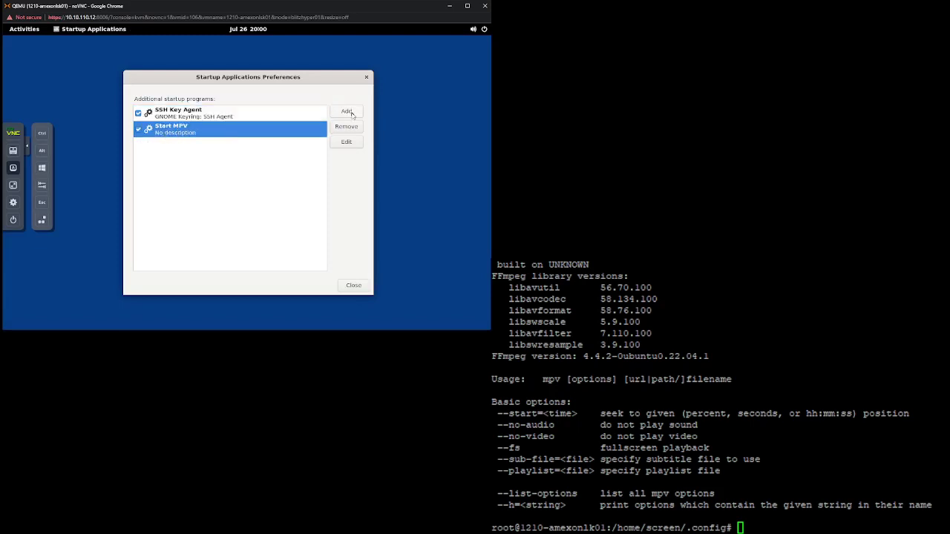
{"action": "left_click", "coordinate": [354, 144]}
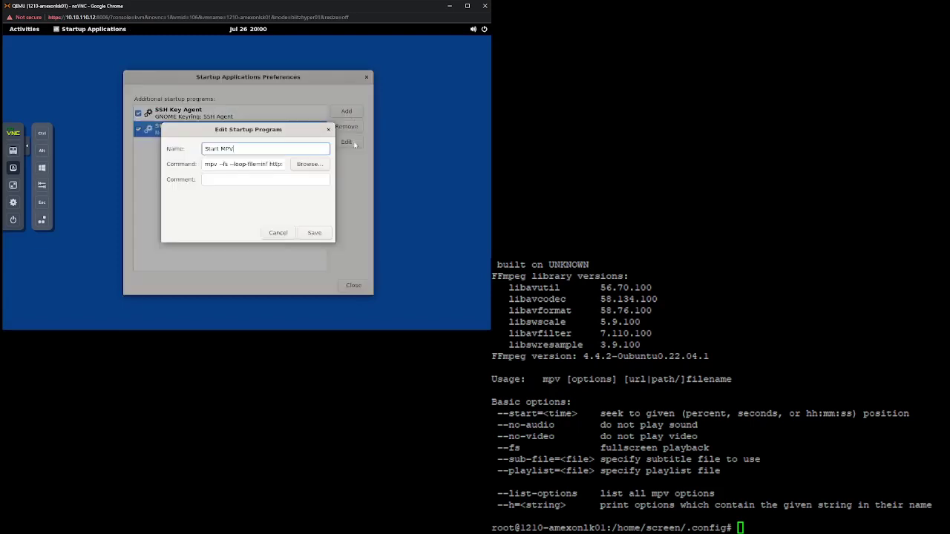
{"action": "left_click", "coordinate": [240, 167]}
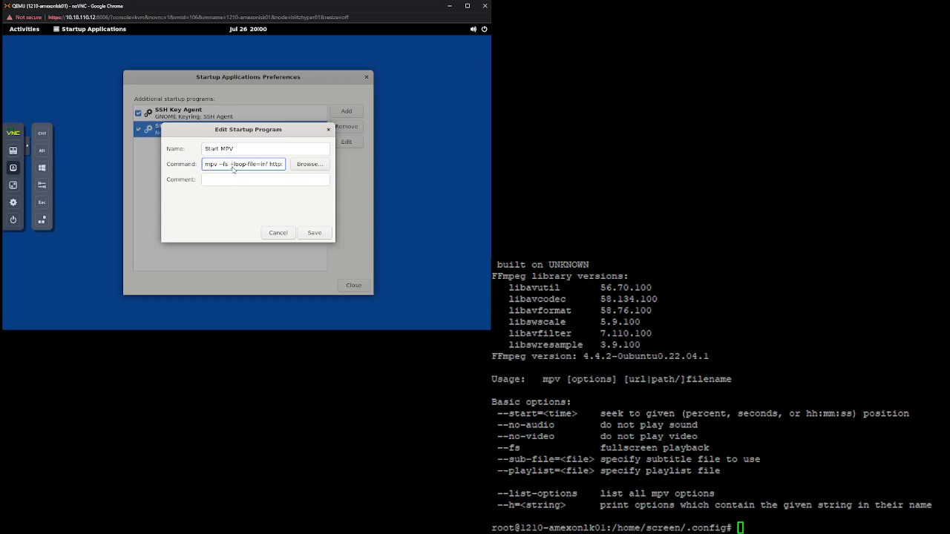
- Review the Start MPV command's loop option and its jellyfish video URL
{"action": "left_click_drag", "start_coordinate": [232, 168], "coordinate": [276, 168]}
{"action": "left_click", "coordinate": [259, 168]}
{"action": "mouse_move", "coordinate": [271, 168]}
{"action": "left_mouse_down"}
{"action": "mouse_move", "coordinate": [306, 167]}
{"action": "mouse_move", "coordinate": [276, 166]}
{"action": "left_mouse_up"}
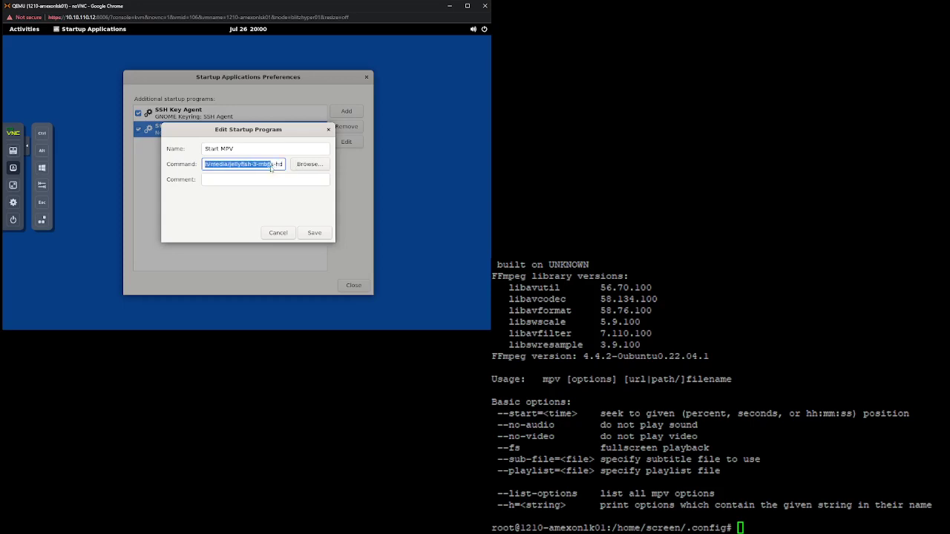
{"action": "left_click_drag", "start_coordinate": [271, 168], "coordinate": [291, 168]}
{"action": "left_click_drag", "start_coordinate": [268, 167], "coordinate": [187, 166]}
{"action": "left_click", "coordinate": [221, 166]}
{"action": "left_click", "coordinate": [223, 168]}
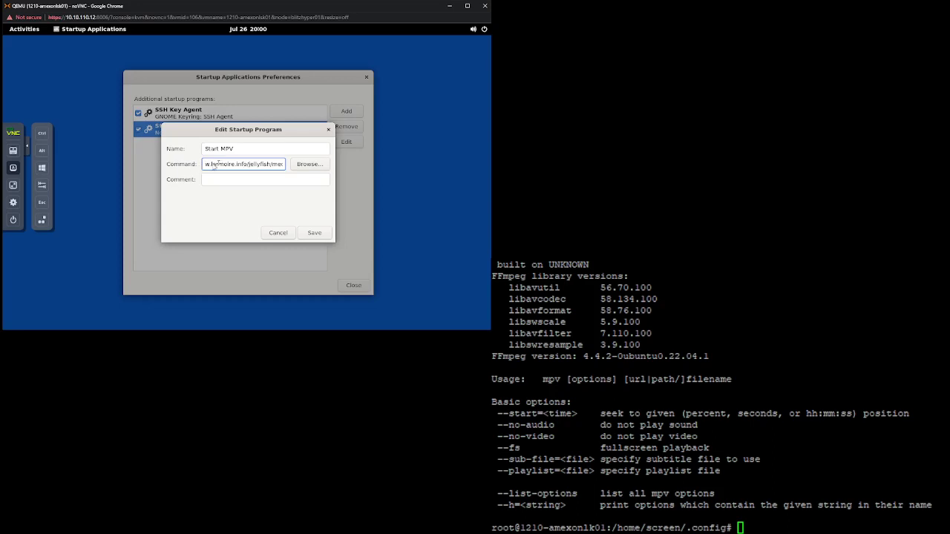
{"action": "left_click_drag", "start_coordinate": [219, 166], "coordinate": [340, 169]}
{"action": "key", "text": "ctrl+c"}
{"action": "left_click", "coordinate": [214, 169]}
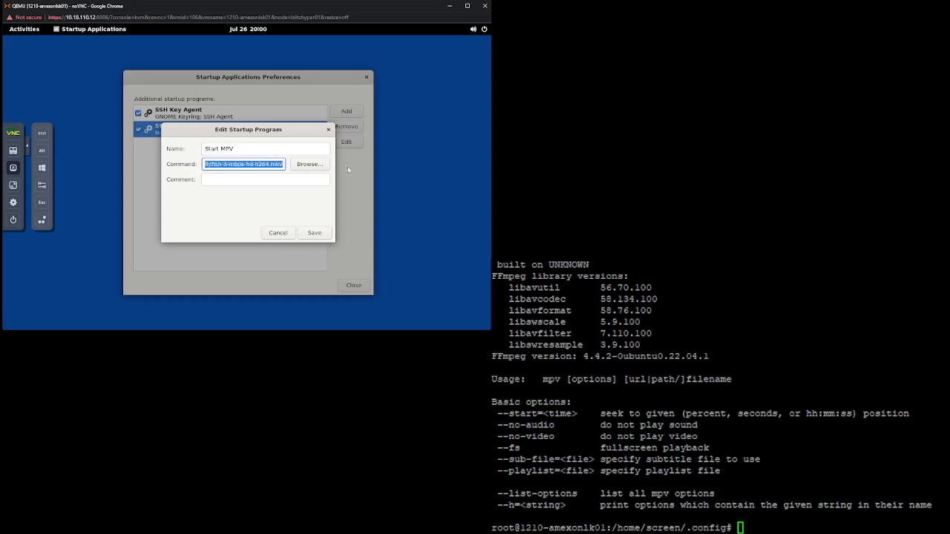
{"action": "left_click", "coordinate": [40, 170]}
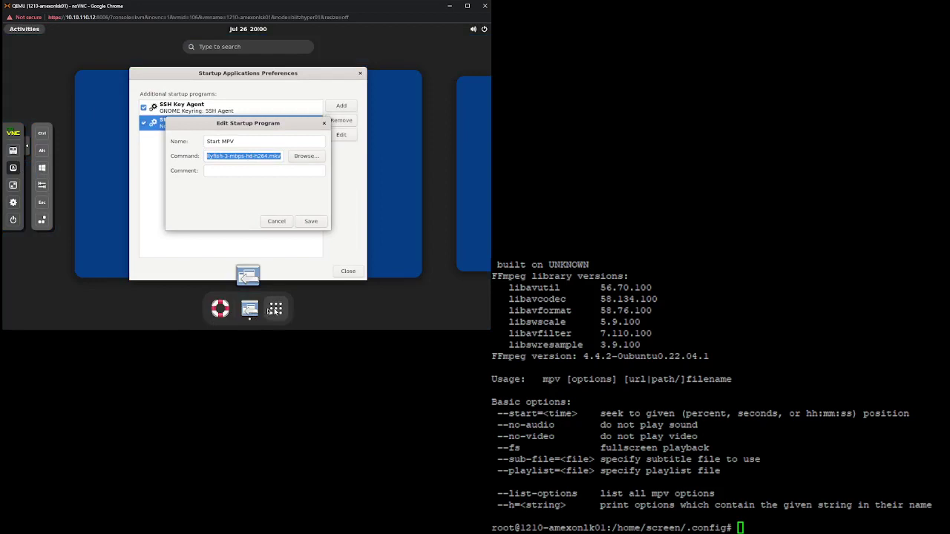
- Open the copied jellyfish video URL in Chromium, downloading the .mkv file
{"action": "left_click", "coordinate": [274, 311]}
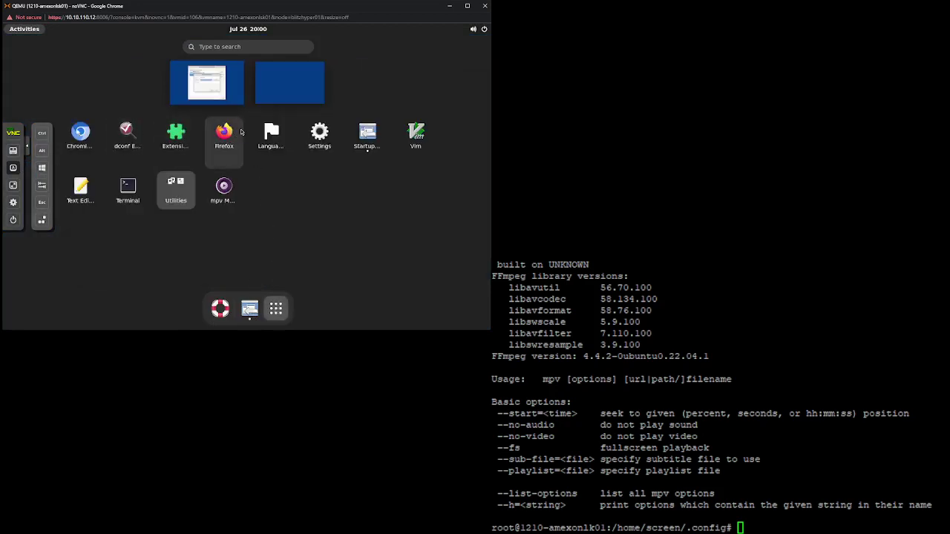
{"action": "left_click", "coordinate": [80, 133]}
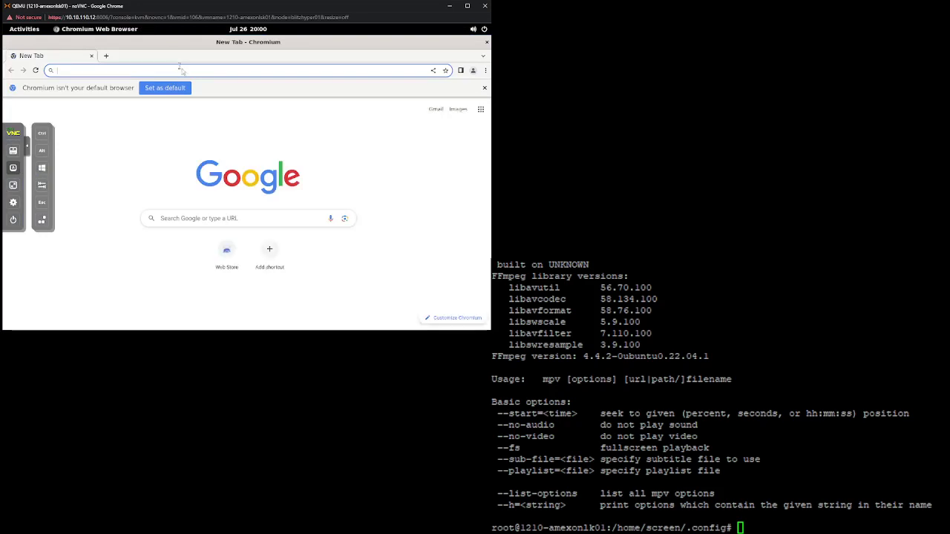
{"action": "left_click", "coordinate": [181, 70]}
{"action": "key", "text": "ctrl+v"}
{"action": "key", "text": "Return"}
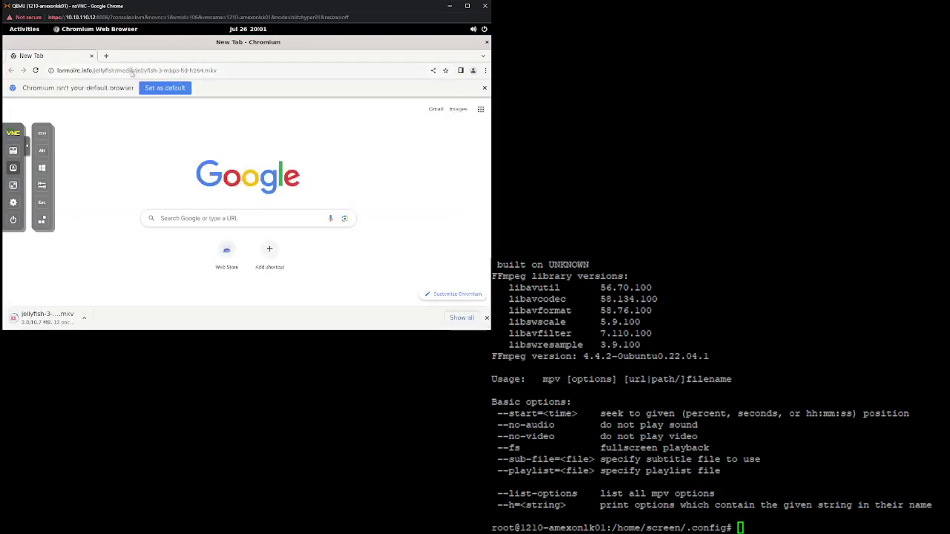
- Trim the file name to load larmoire.info/jellyfish/media/ as a folder listing
{"action": "left_click_drag", "start_coordinate": [136, 72], "coordinate": [267, 68]}
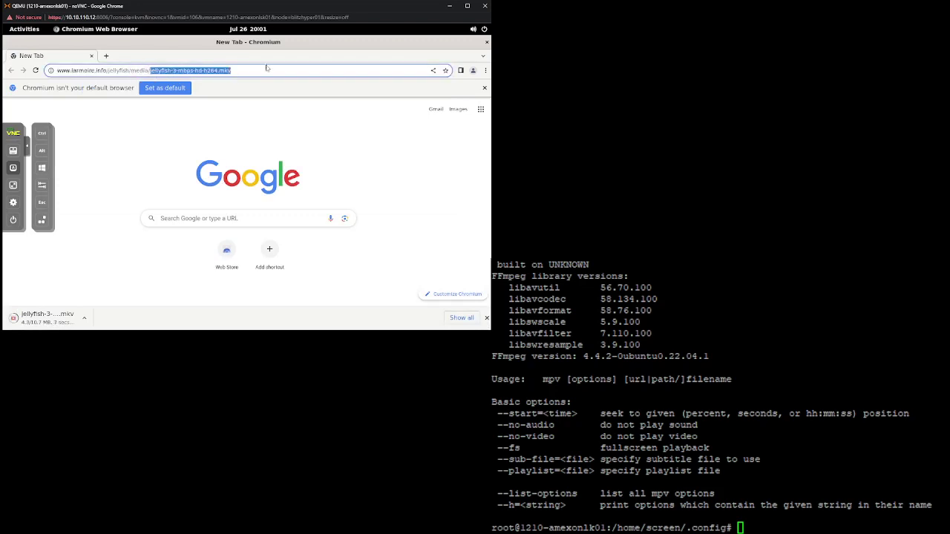
{"action": "key", "text": "BackSpace"}
{"action": "key", "text": "Return"}
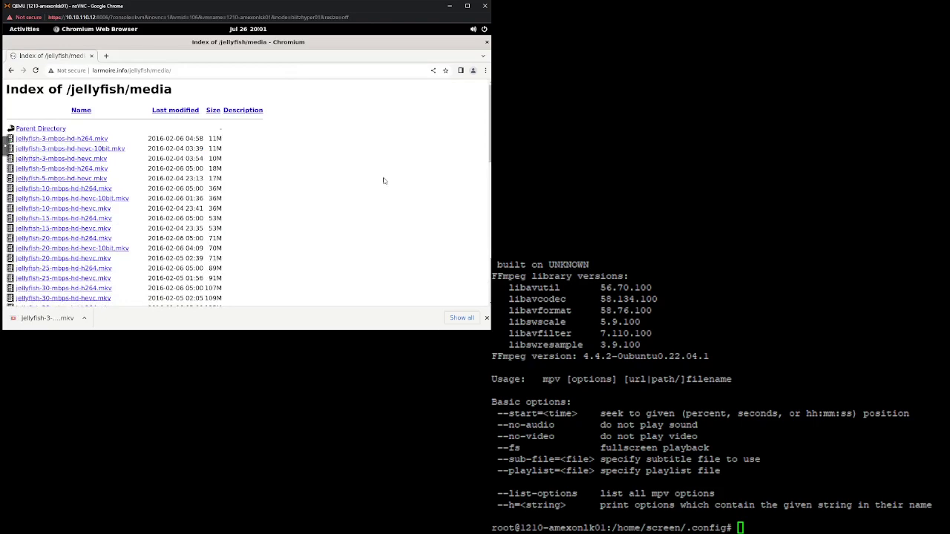
{"action": "scroll", "coordinate": [372, 211], "scroll_direction": "down", "scroll_amount": 1}
{"action": "scroll", "coordinate": [371, 211], "scroll_direction": "down", "scroll_amount": 8}
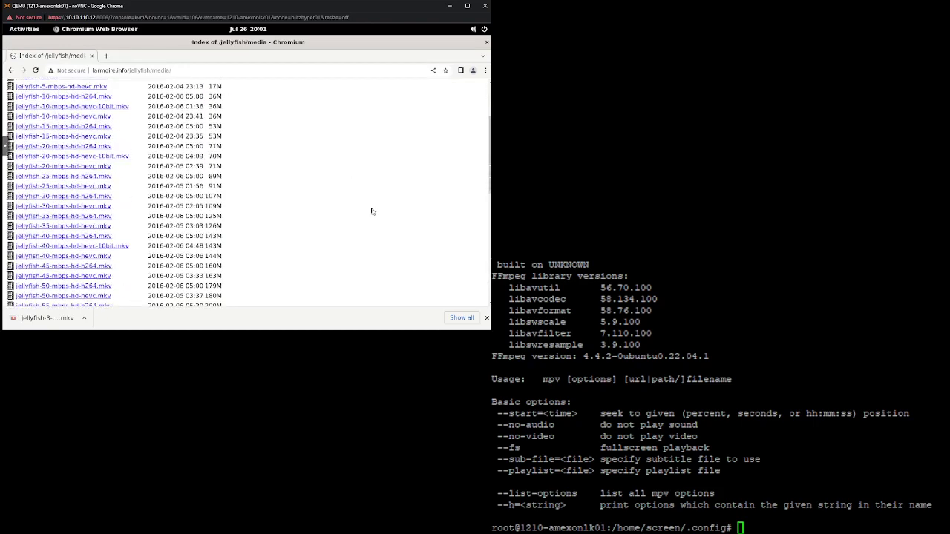
{"action": "scroll", "coordinate": [372, 211], "scroll_direction": "down", "scroll_amount": 3}
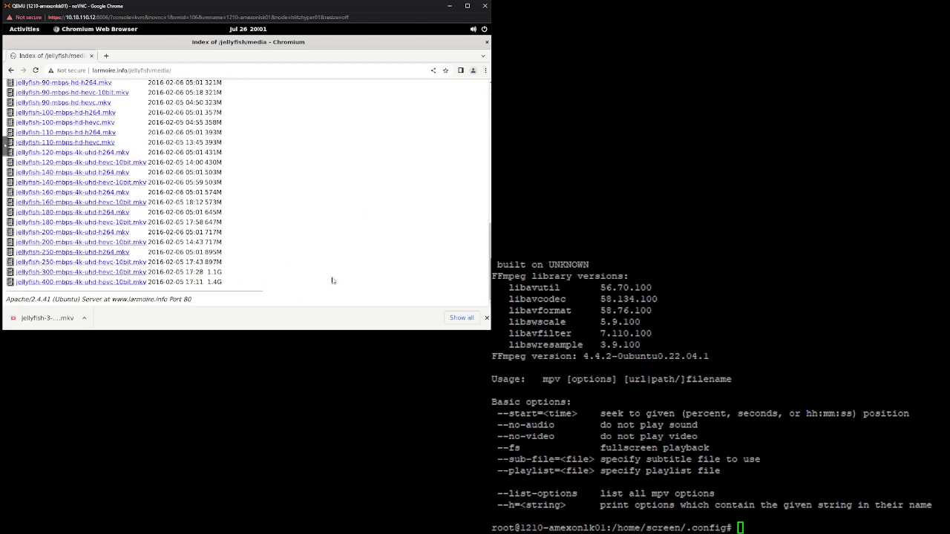
{"action": "scroll", "coordinate": [333, 280], "scroll_direction": "up", "scroll_amount": 10}
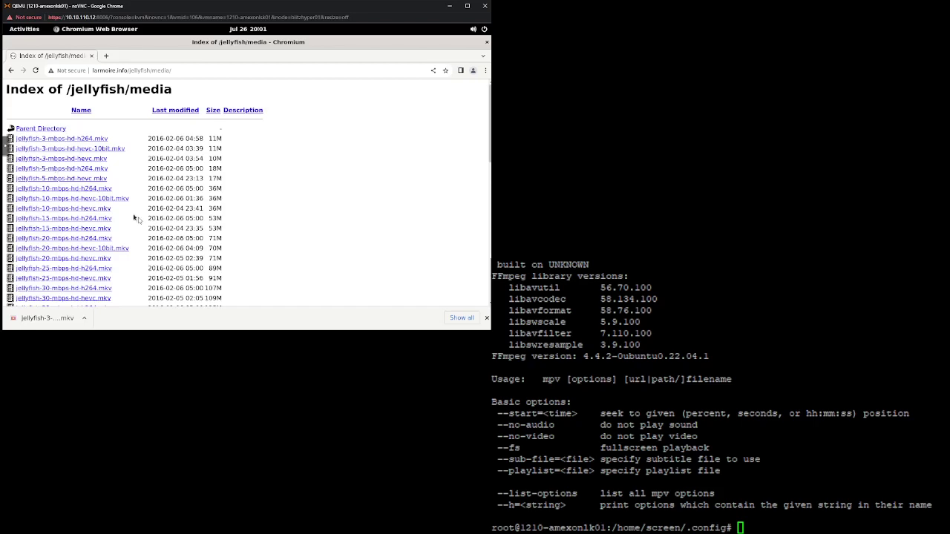
{"action": "scroll", "coordinate": [139, 217], "scroll_direction": "down", "scroll_amount": 8}
{"action": "scroll", "coordinate": [138, 220], "scroll_direction": "up", "scroll_amount": 8}
- Close Chromium and look over the Start MPV command text
{"action": "left_click", "coordinate": [486, 43]}
{"action": "left_click_drag", "start_coordinate": [254, 164], "coordinate": [179, 167]}
{"action": "left_click_drag", "start_coordinate": [245, 166], "coordinate": [310, 175]}
{"action": "left_click", "coordinate": [230, 167]}
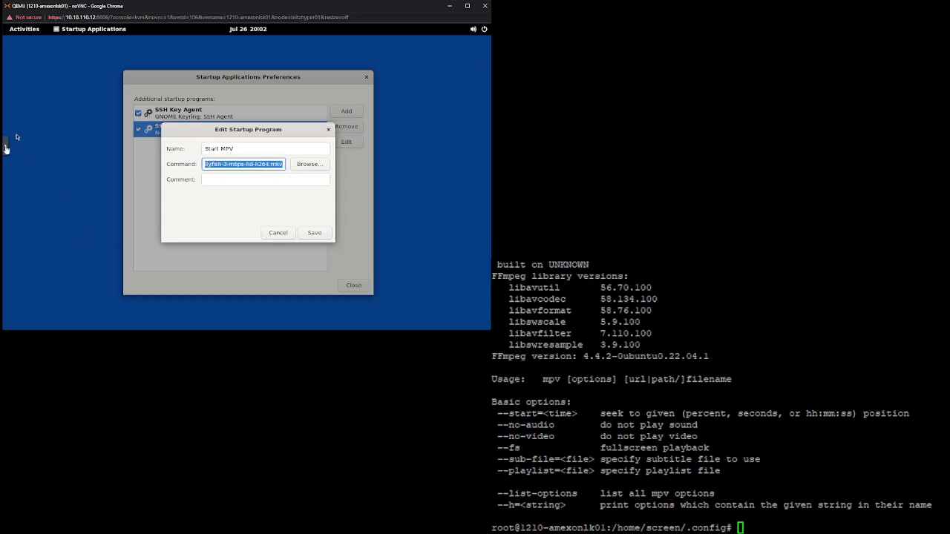
- Show the application grid using the noVNC Windows key
{"action": "left_click", "coordinate": [6, 144]}
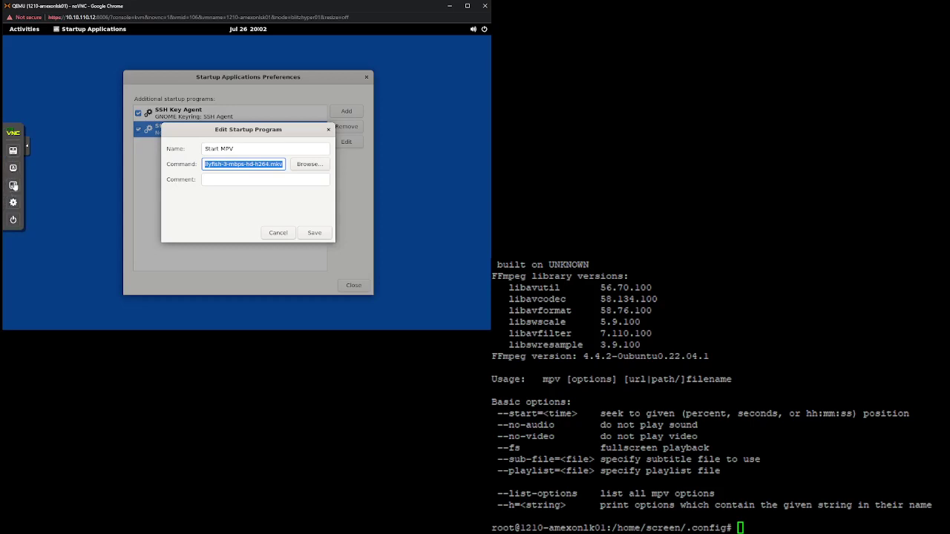
{"action": "left_click", "coordinate": [13, 168]}
{"action": "left_click", "coordinate": [43, 169]}
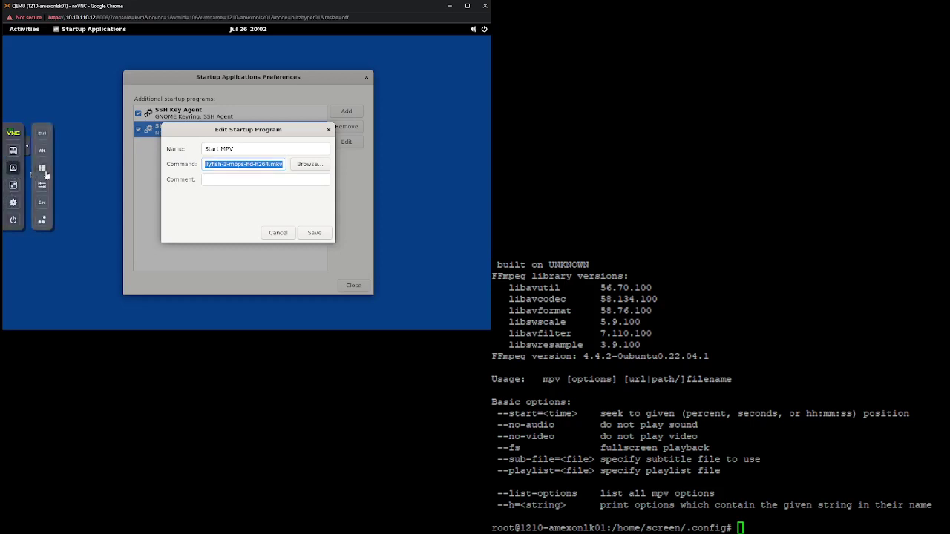
{"action": "left_click", "coordinate": [275, 309]}
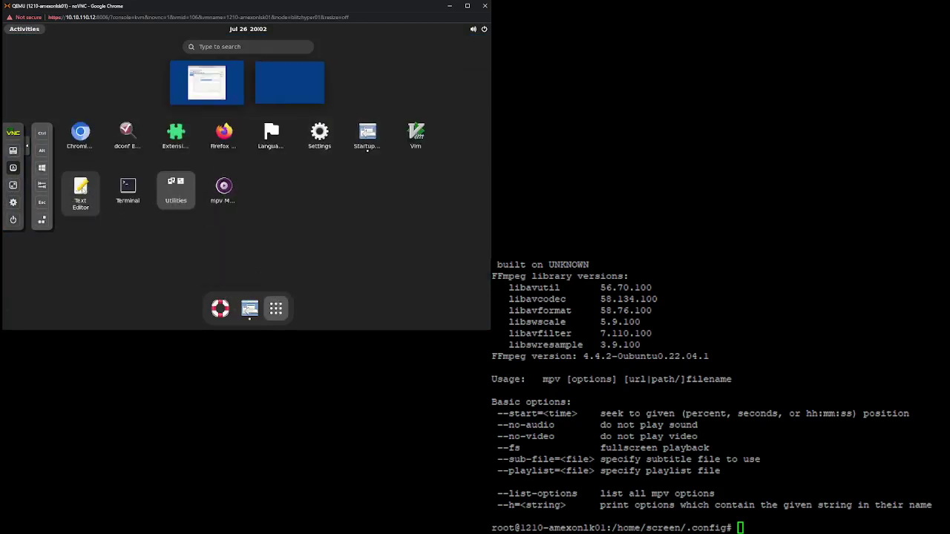
- Paste the 'mpv --fs --loop-file=inf' jellyfish command into a new Text Editor document
{"action": "left_click", "coordinate": [80, 190]}
{"action": "type", "text": "mpv --fs --loop-file=inf http://www.larmoire.info/jellyfish/media/jellyfish-3-mbps-hd-h264.mkv"}
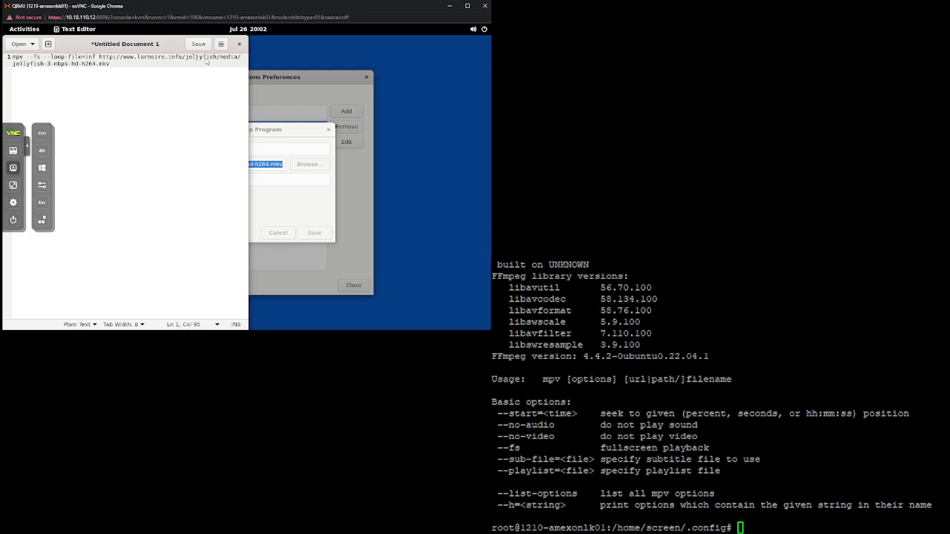
{"action": "left_click_drag", "start_coordinate": [109, 65], "coordinate": [100, 59]}
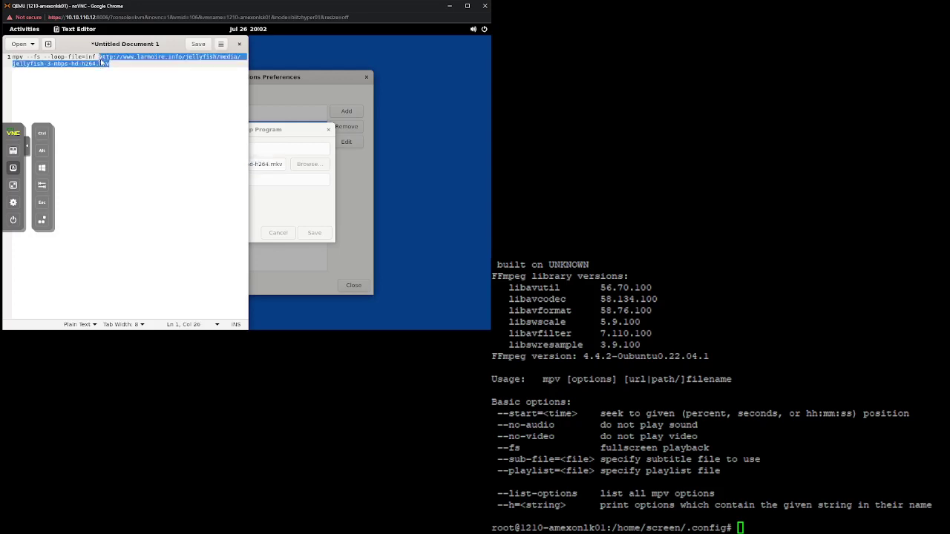
{"action": "left_click", "coordinate": [134, 90]}
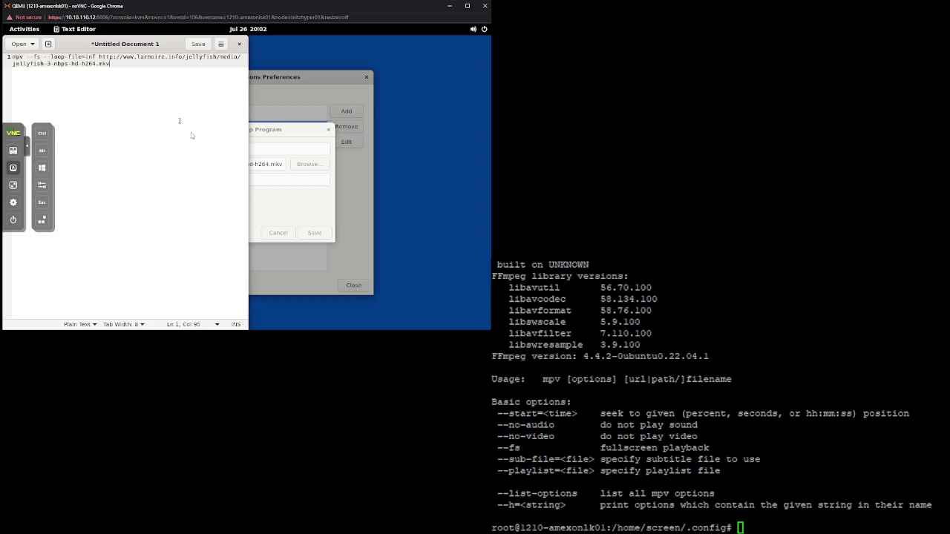
- Close Text Editor without saving and save the Start MPV startup entry
{"action": "left_click", "coordinate": [239, 45]}
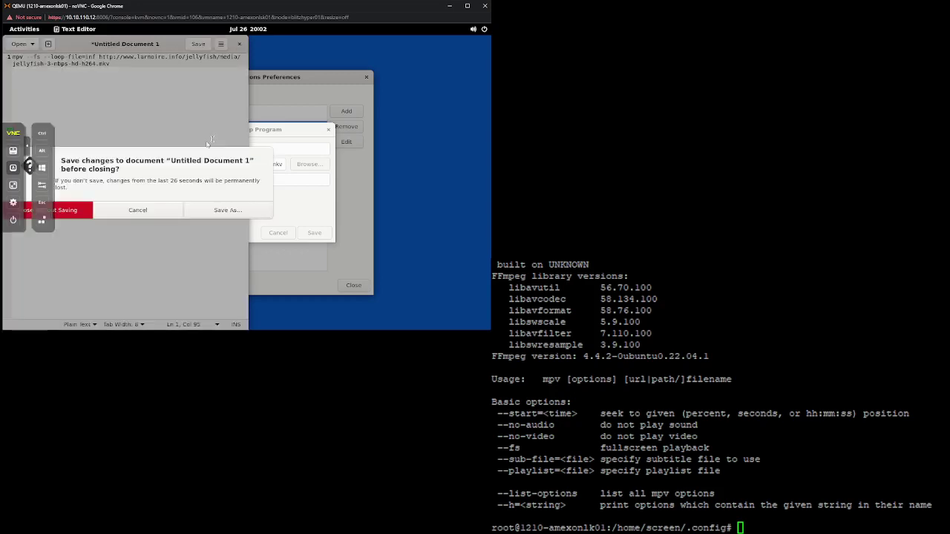
{"action": "left_click", "coordinate": [77, 216]}
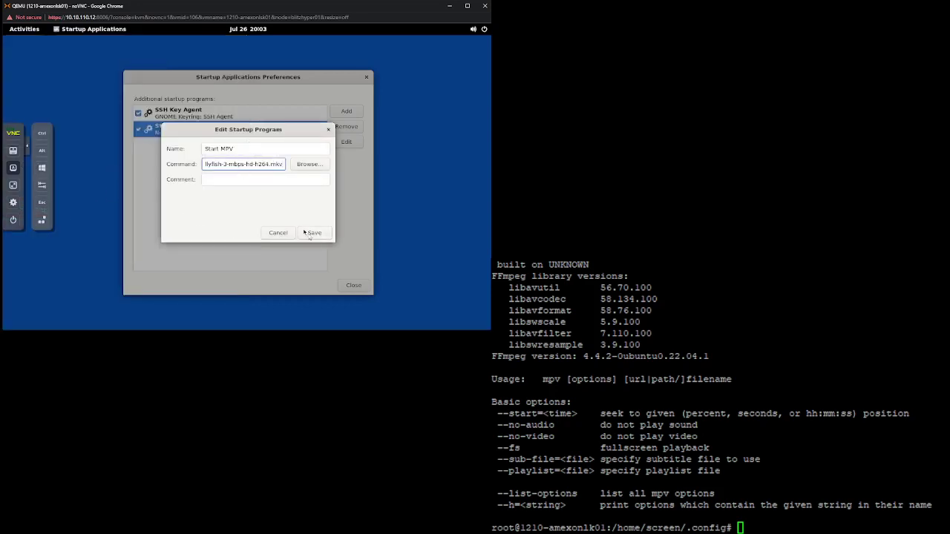
{"action": "left_click", "coordinate": [310, 235]}
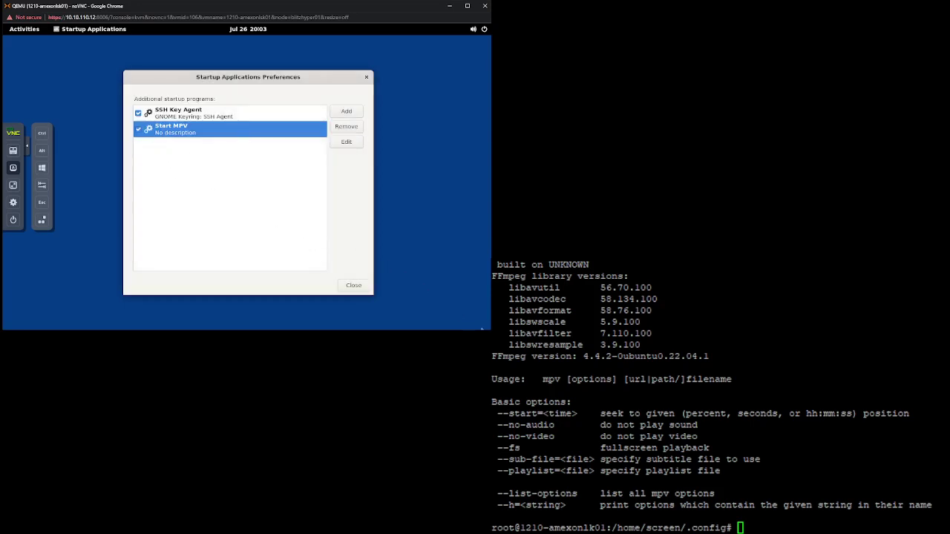
{"action": "left_click", "coordinate": [657, 423]}
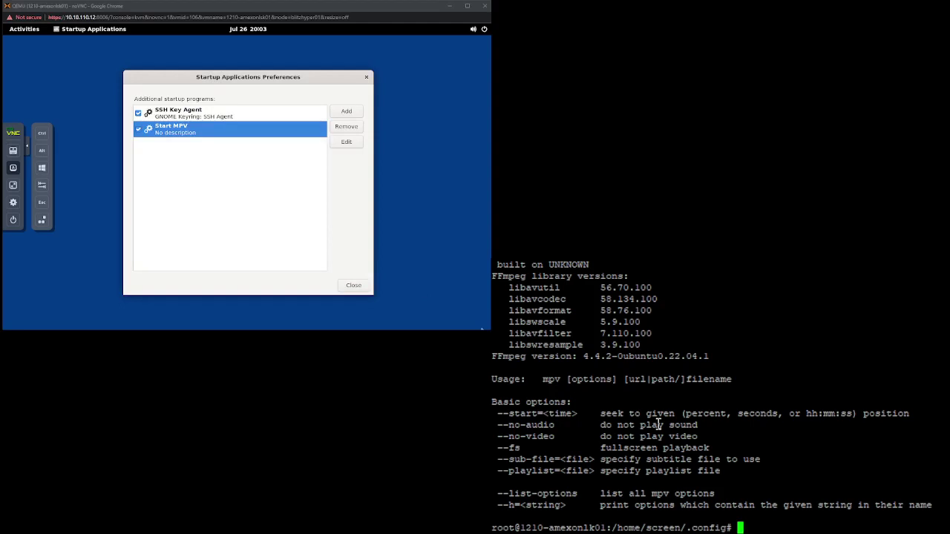
- Run 'systemctl restart gdm3' at the root prompt
{"action": "type", "text": "systemctl restart"}
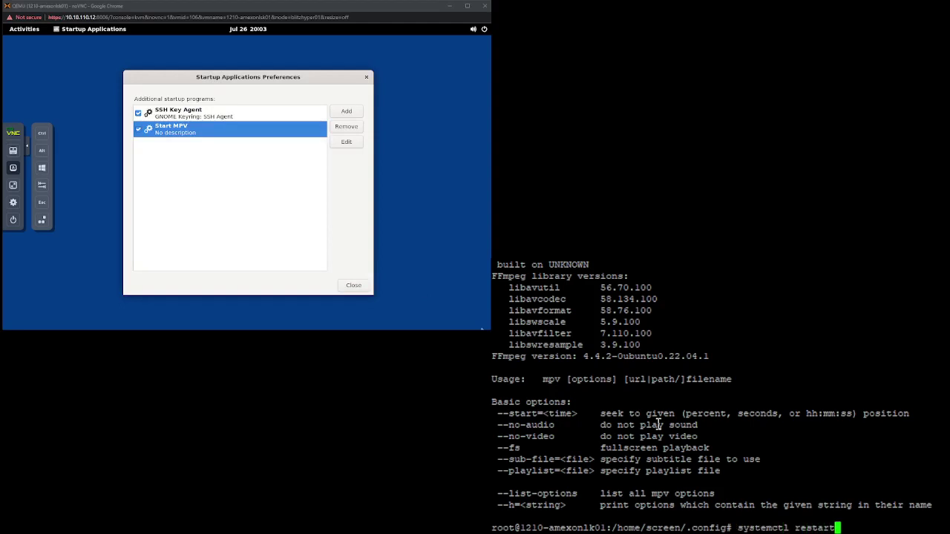
{"action": "type", "text": " gdm3"}
{"action": "key", "text": "Return"}
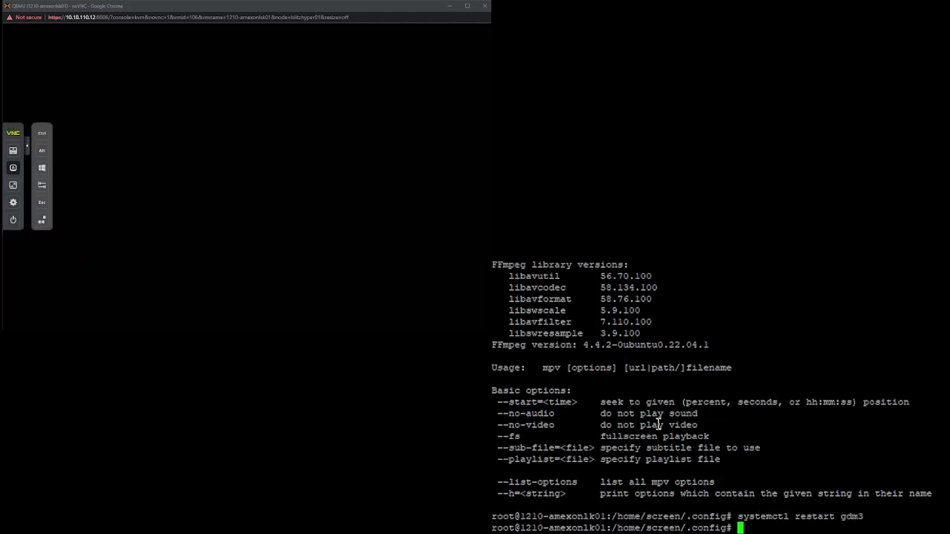